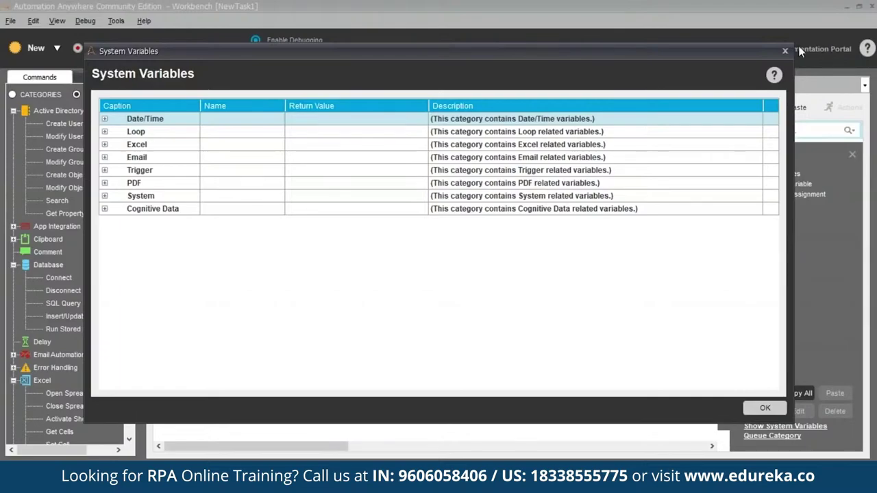
pyautogui.click(786, 51)
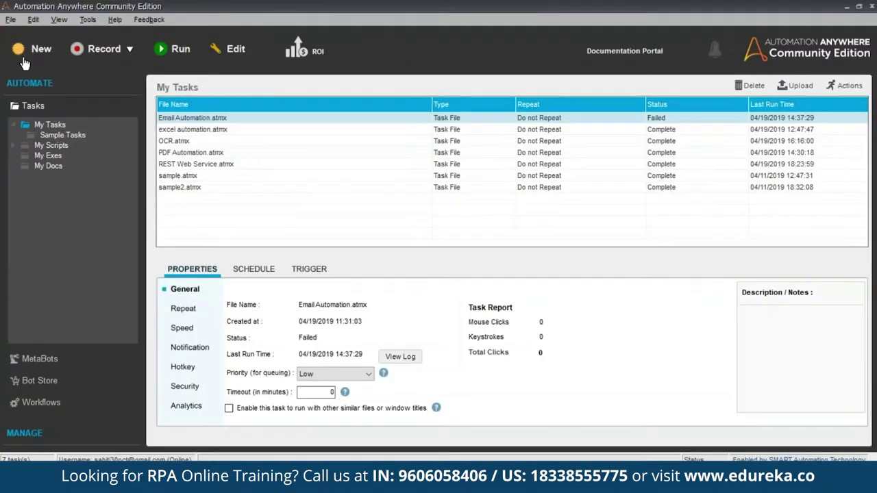
pyautogui.click(24, 48)
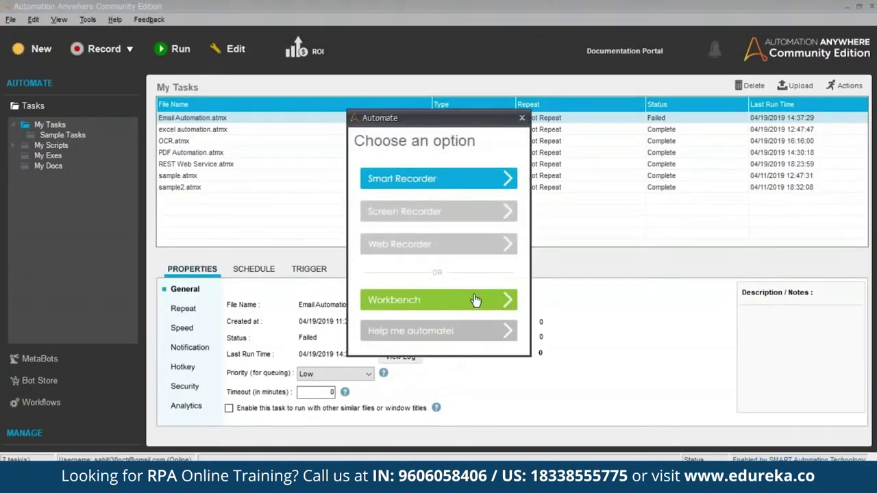
pyautogui.click(473, 246)
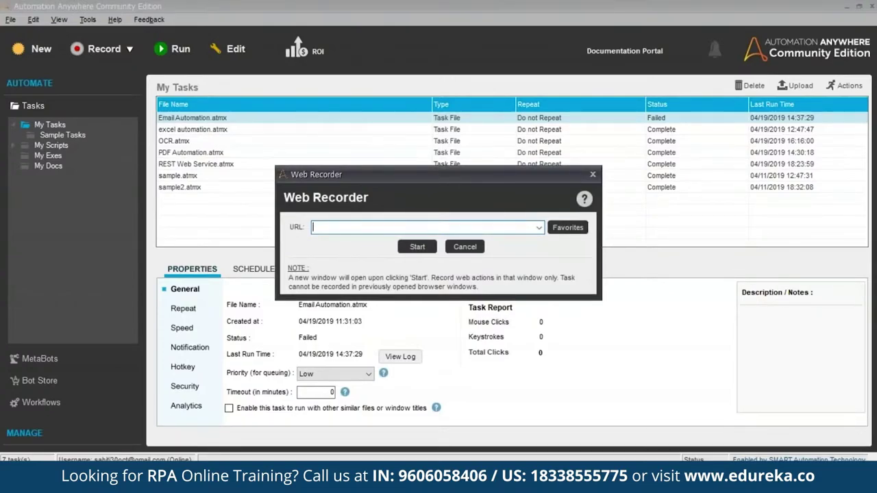
pyautogui.write('https:')
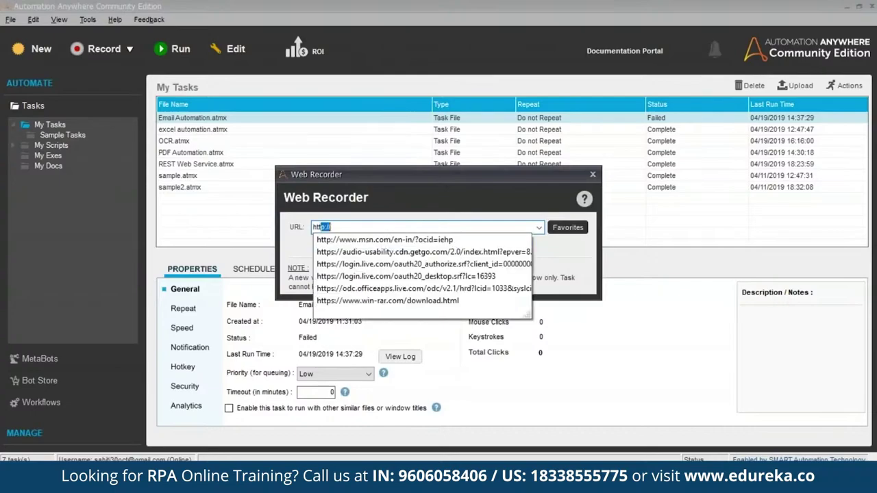
pyautogui.write('//')
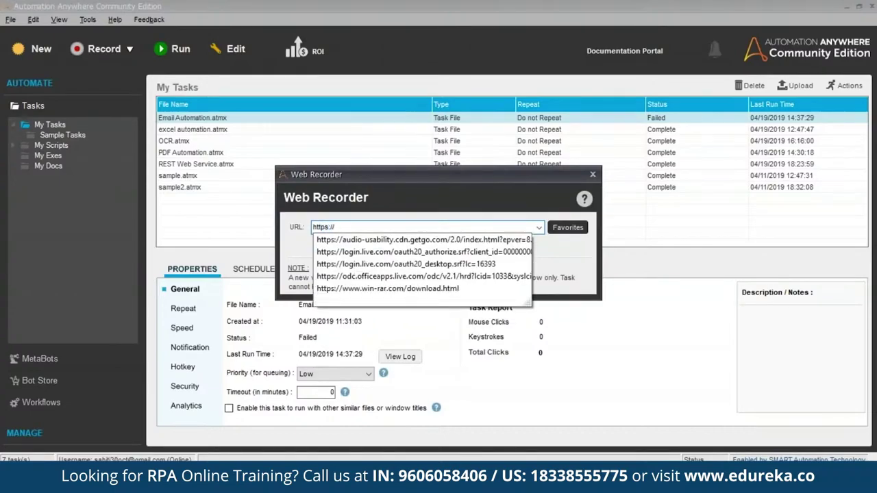
pyautogui.write('www.ed')
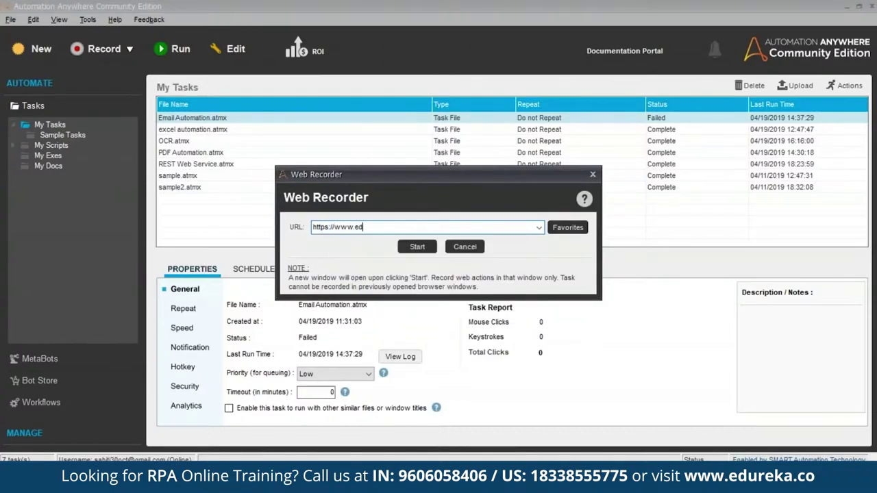
pyautogui.write('ureka.co/blog/')
pyautogui.click(414, 249)
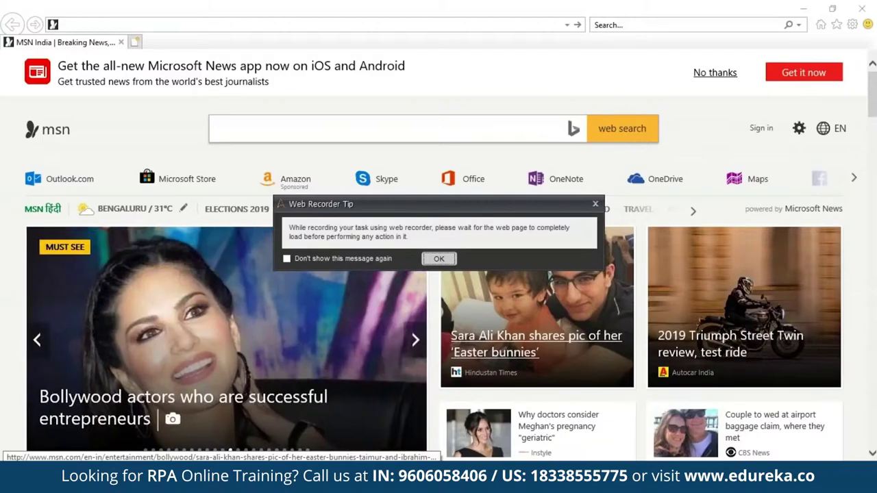
pyautogui.click(438, 259)
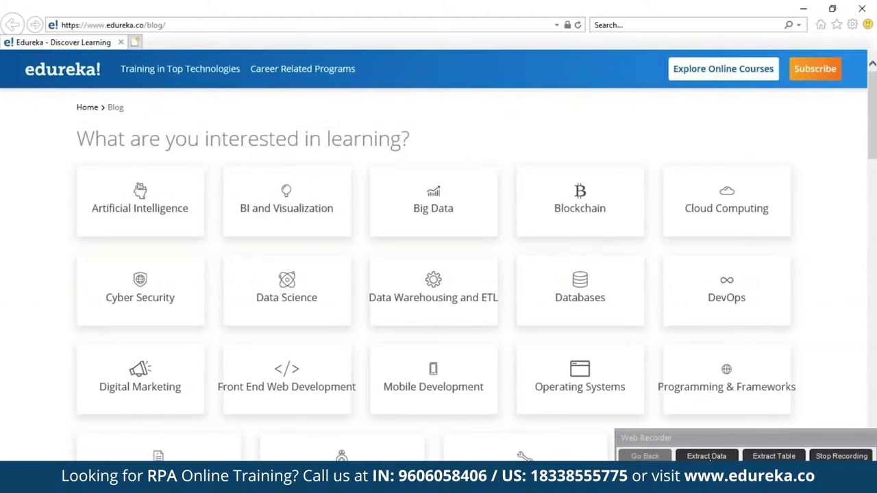
# Step: Extract the "BI and Visualization" category title from the blog page as regular data into the Clipboard variable
pyautogui.click(706, 456)
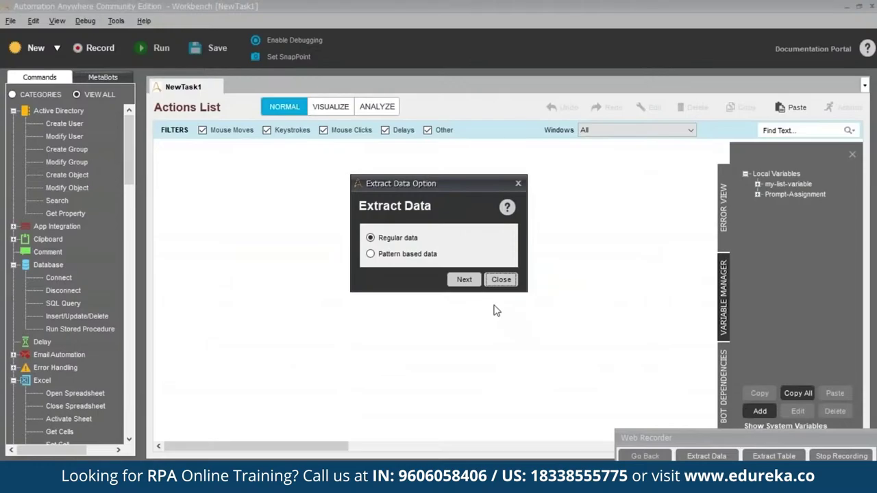
pyautogui.click(464, 279)
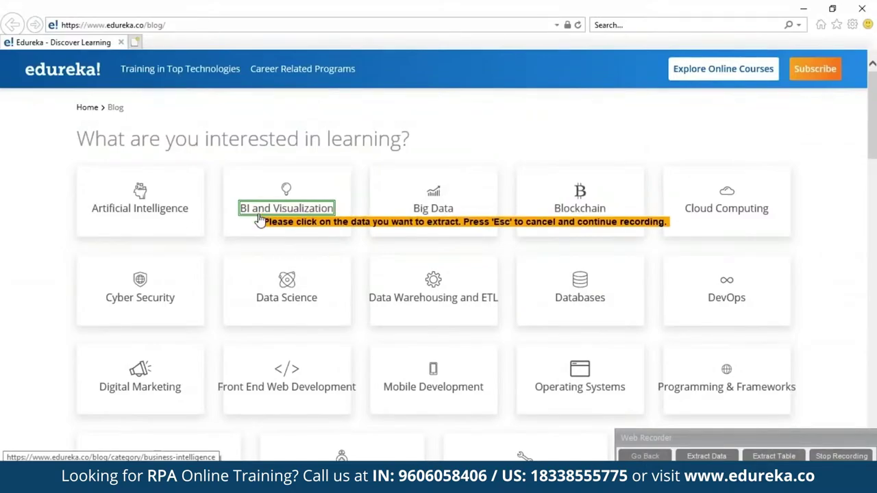
pyautogui.click(264, 217)
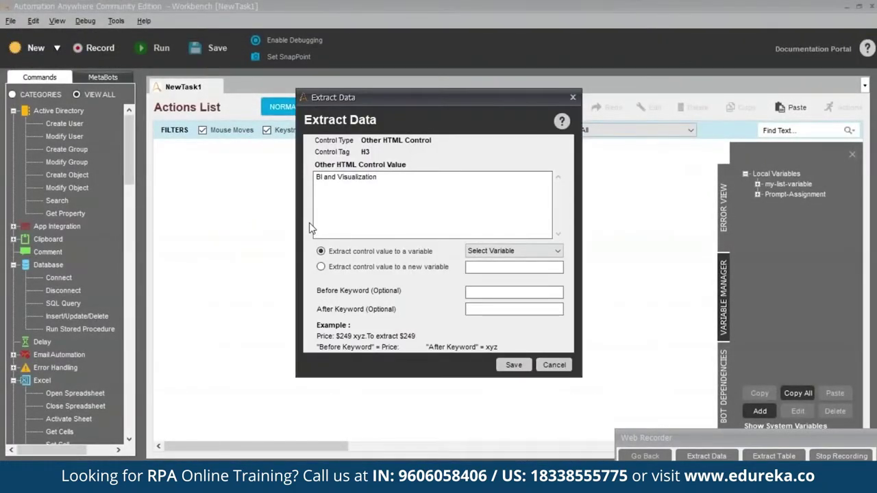
pyautogui.click(498, 252)
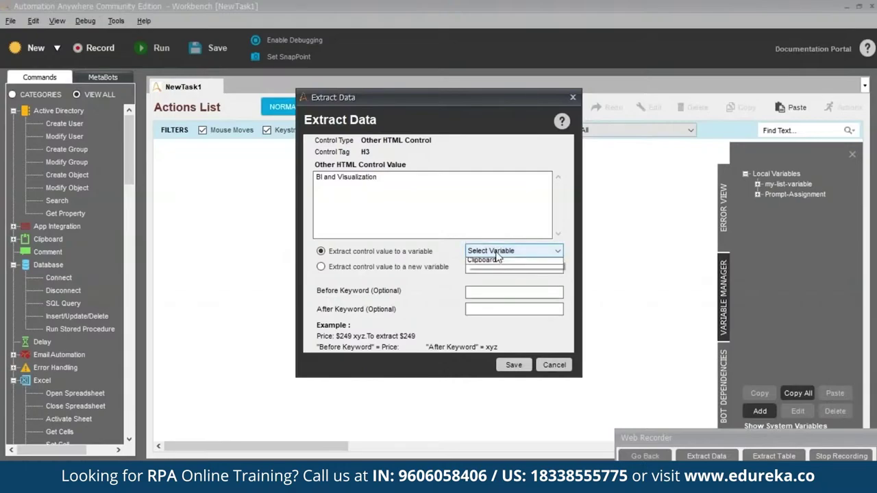
pyautogui.click(486, 289)
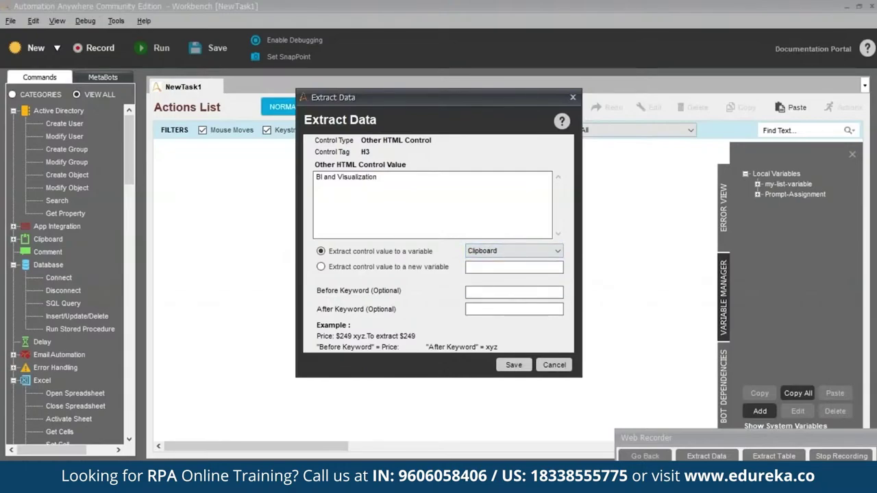
pyautogui.click(515, 365)
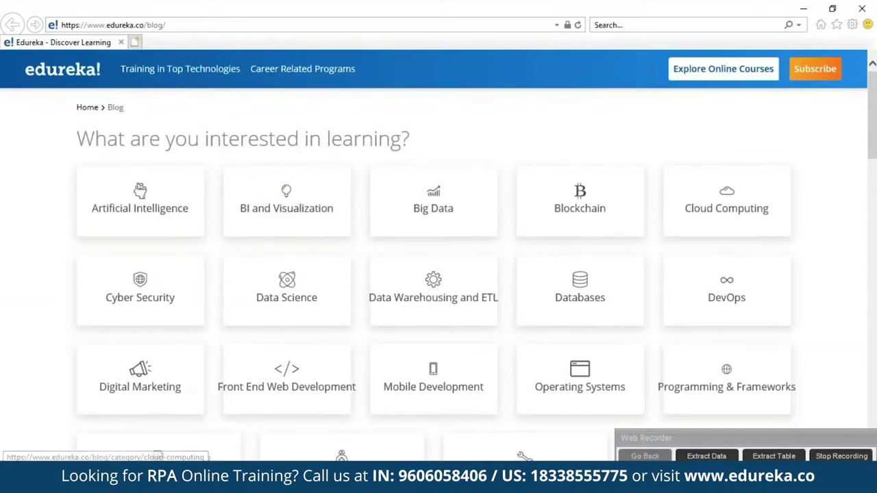
# Step: Stop the web recording and save the task as "Sample variable" in My Tasks
pyautogui.click(842, 455)
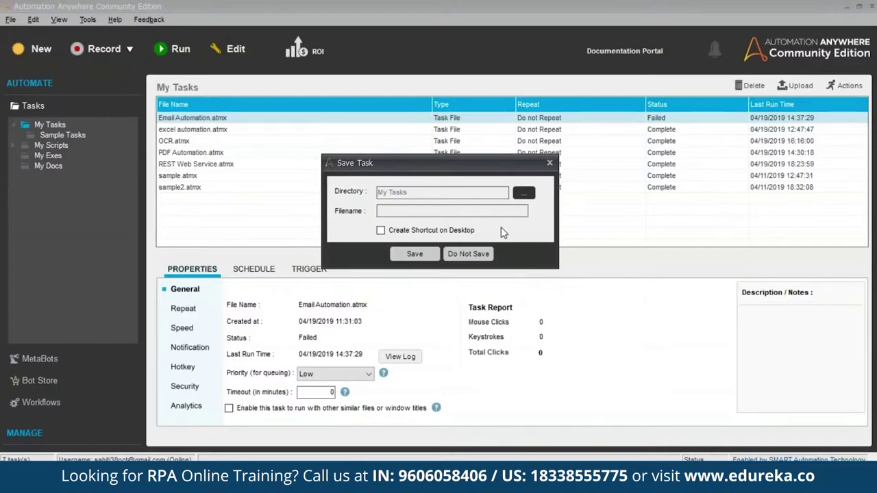
pyautogui.write('Sample variable')
pyautogui.click(430, 258)
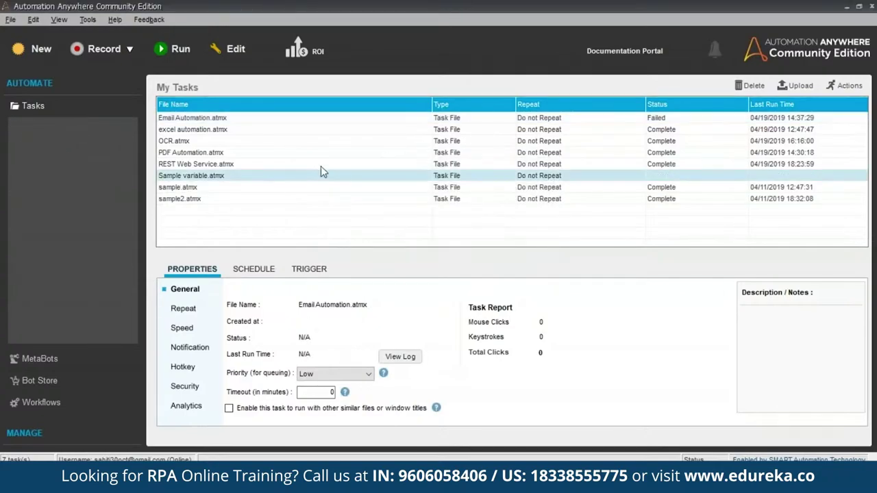
# Step: Edit the Sample variable task to end with a message box showing the $Clipboard$ variable, and save it
pyautogui.rightClick(209, 183)
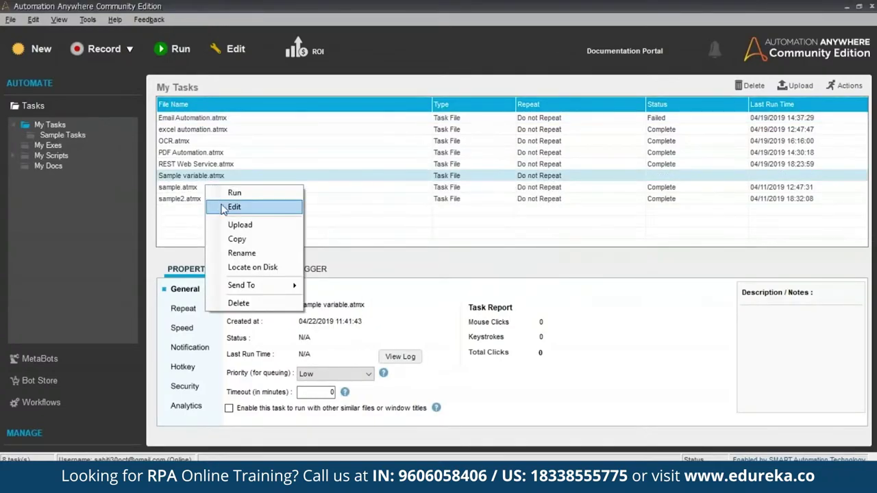
pyautogui.click(219, 206)
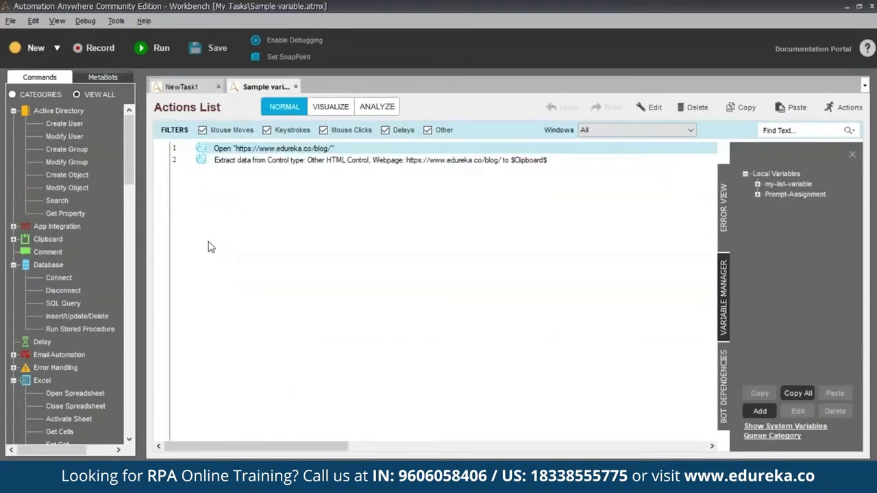
pyautogui.scroll(-6, 38, 346)
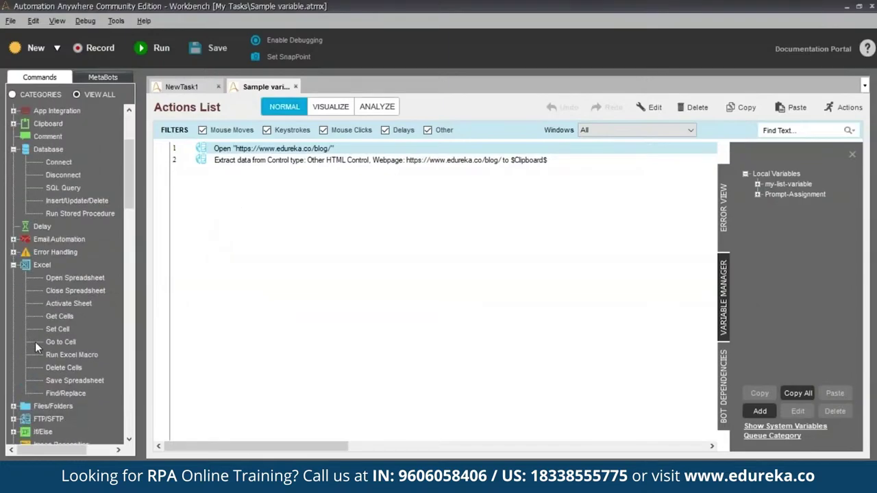
pyautogui.scroll(-8, 39, 354)
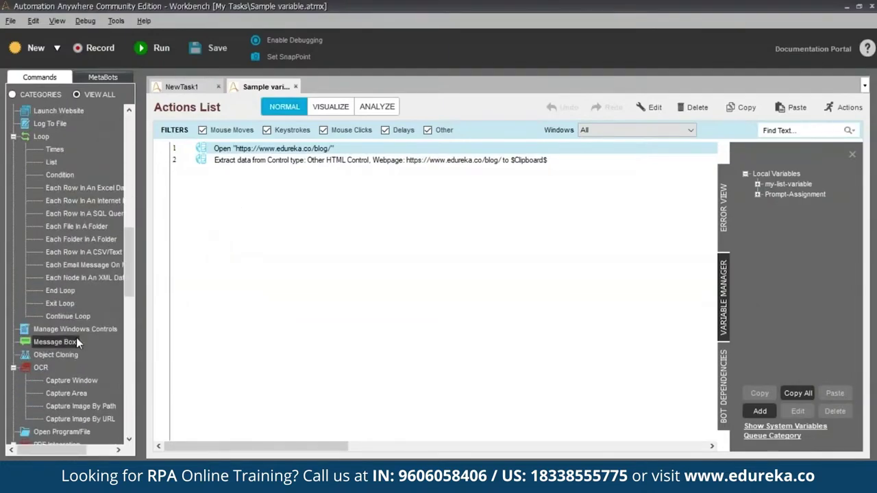
pyautogui.moveTo(365, 244); pyautogui.dragTo(365, 244)
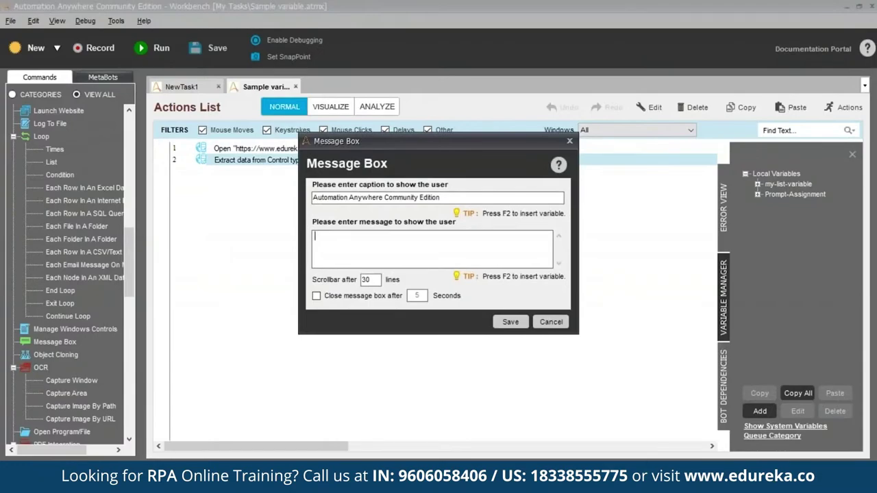
pyautogui.press('F2')
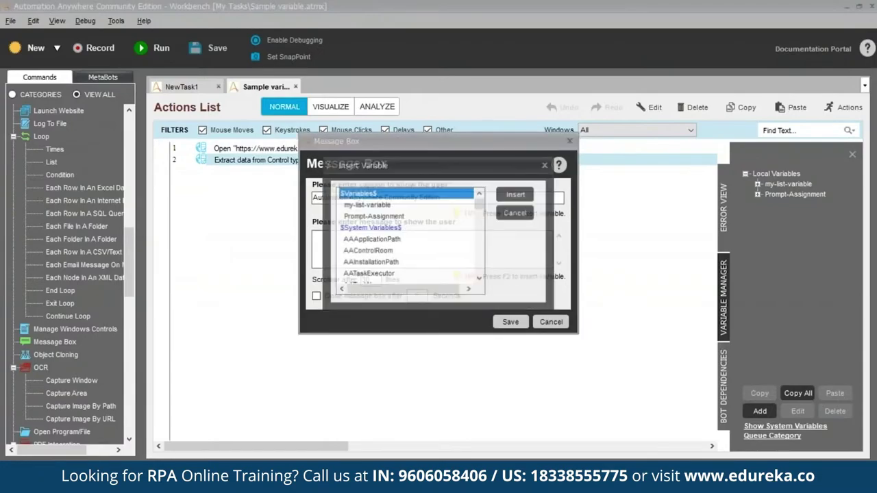
pyautogui.press('c')
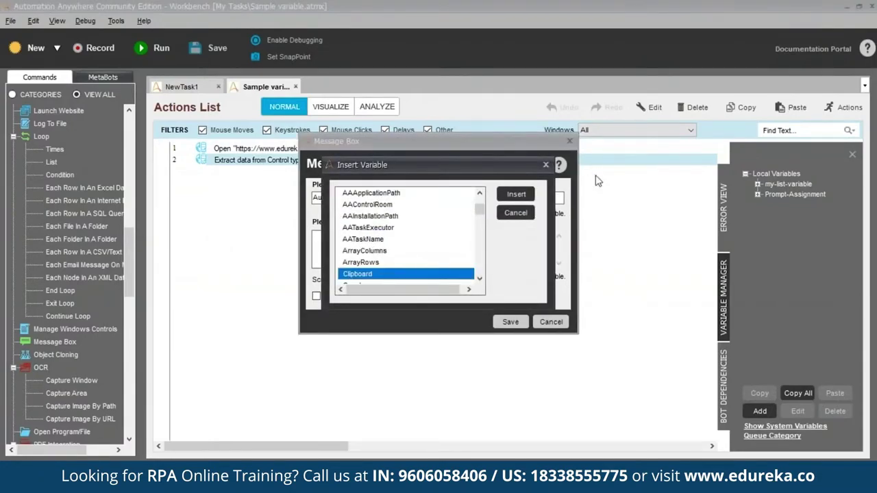
pyautogui.click(515, 197)
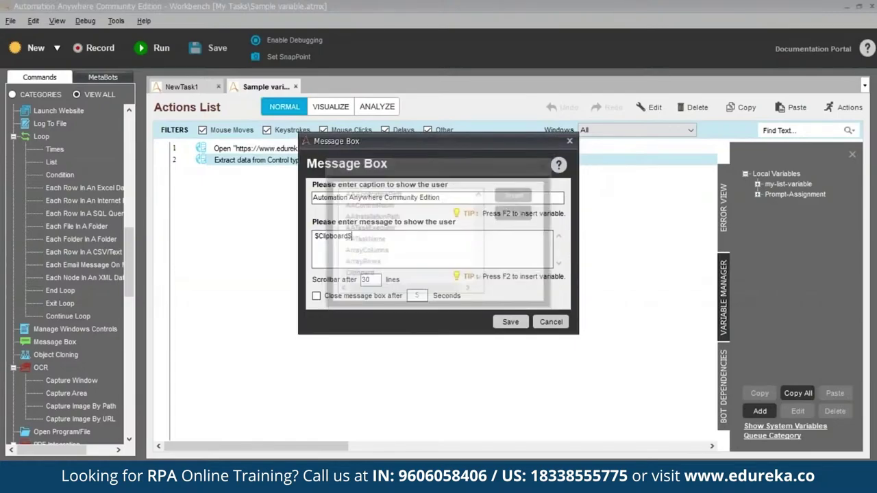
pyautogui.click(512, 323)
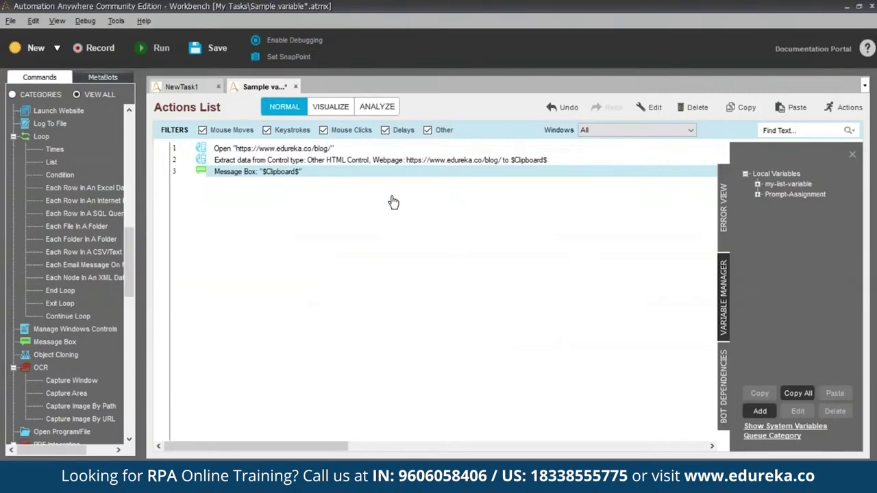
pyautogui.hotkey('ctrl', 's')
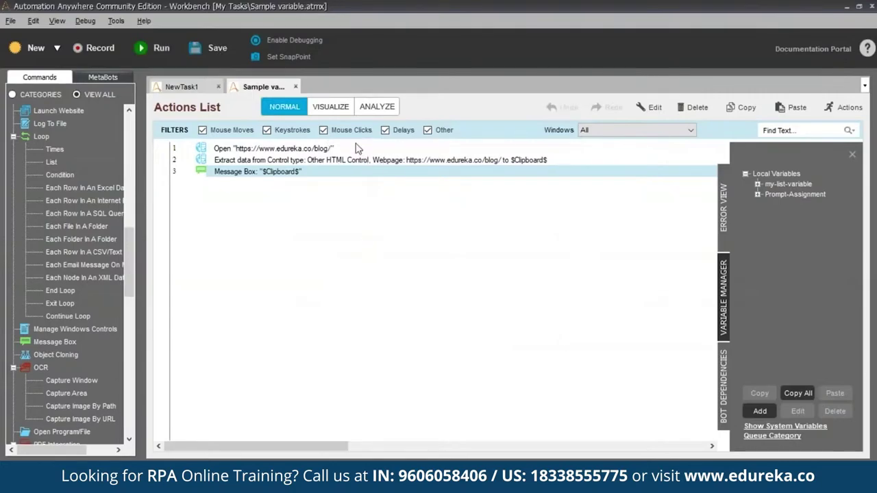
# Step: Run the Sample variable task, dismiss its message box and leave the browser window
pyautogui.click(156, 48)
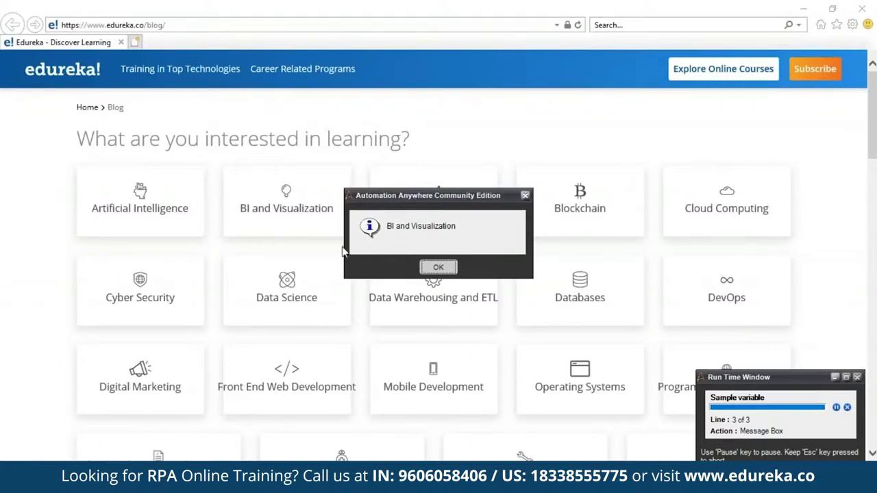
pyautogui.click(439, 267)
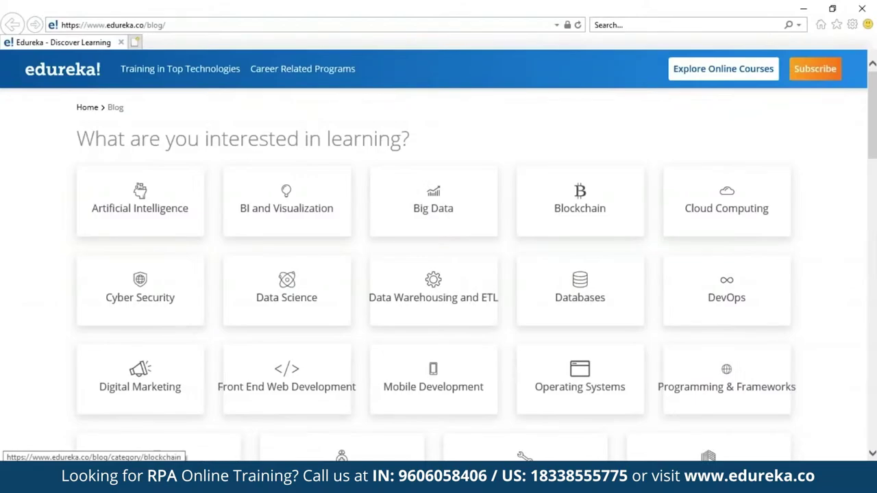
pyautogui.hotkey('alt', 'Tab')
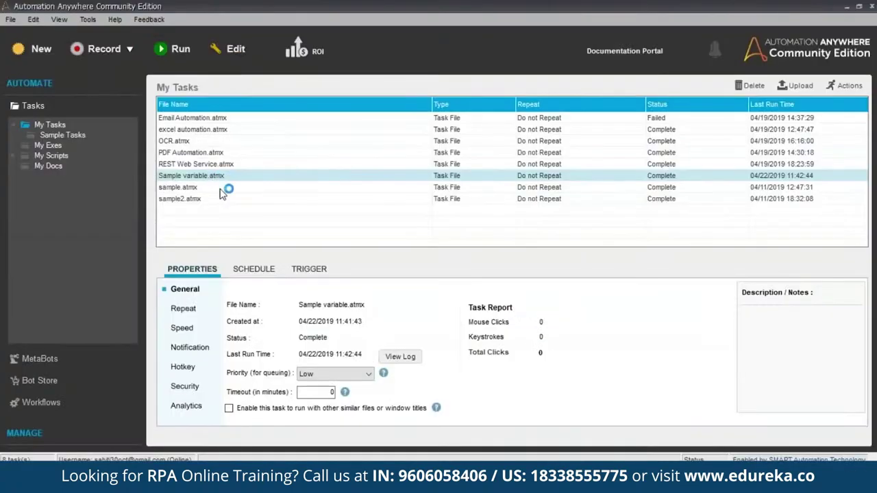
# Step: Choose One Time Only as the launch schedule for the Sample variable task and close the Schedule Manager
pyautogui.click(228, 175)
pyautogui.click(246, 272)
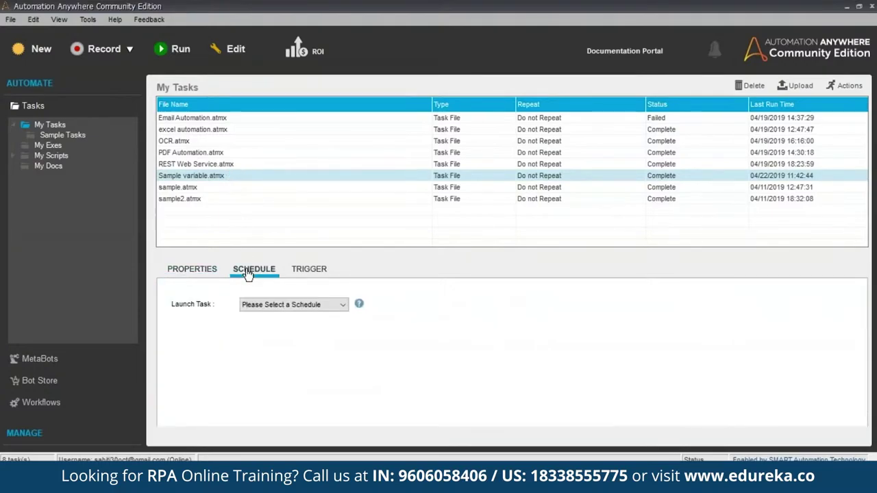
pyautogui.click(276, 307)
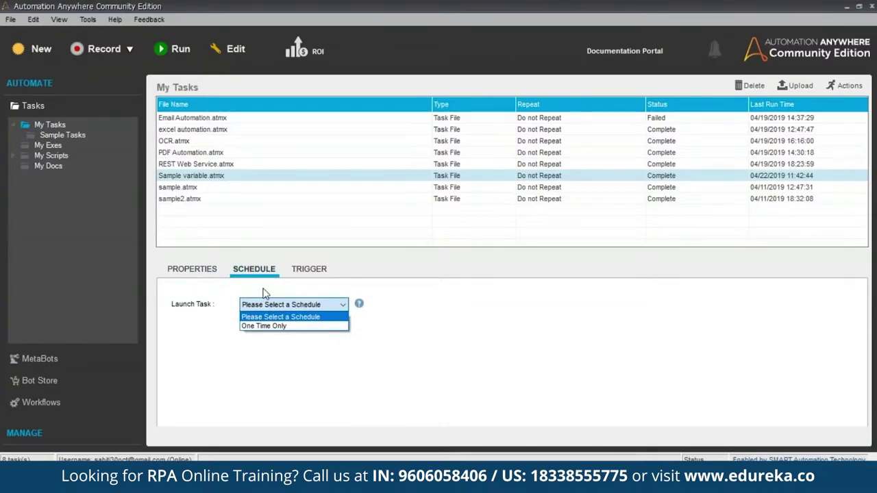
pyautogui.click(286, 326)
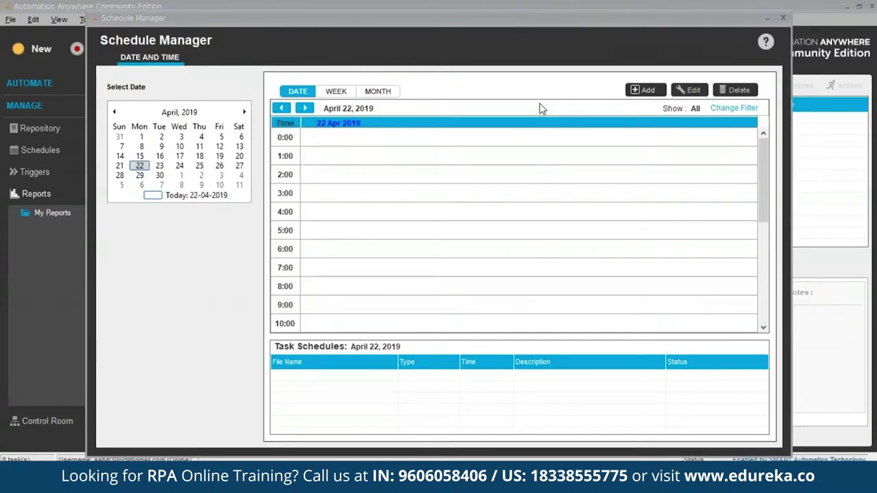
pyautogui.click(783, 19)
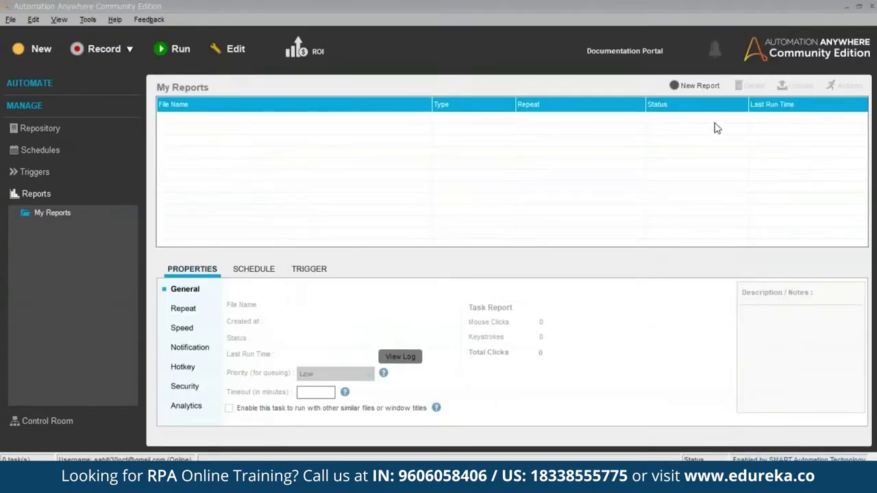